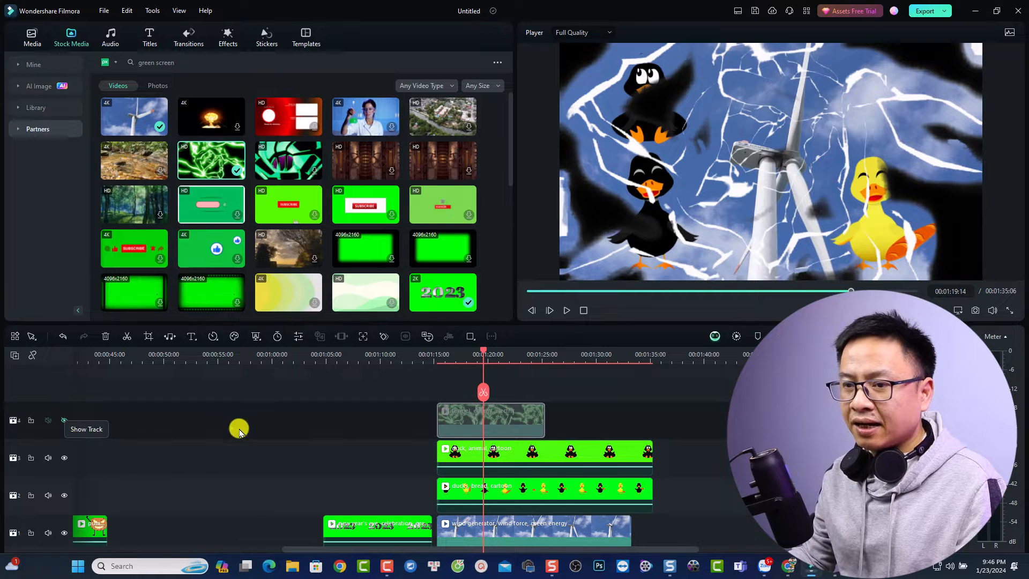
# Step: Play the duck-over-sky composite to preview it, then pause
pyautogui.press('space')
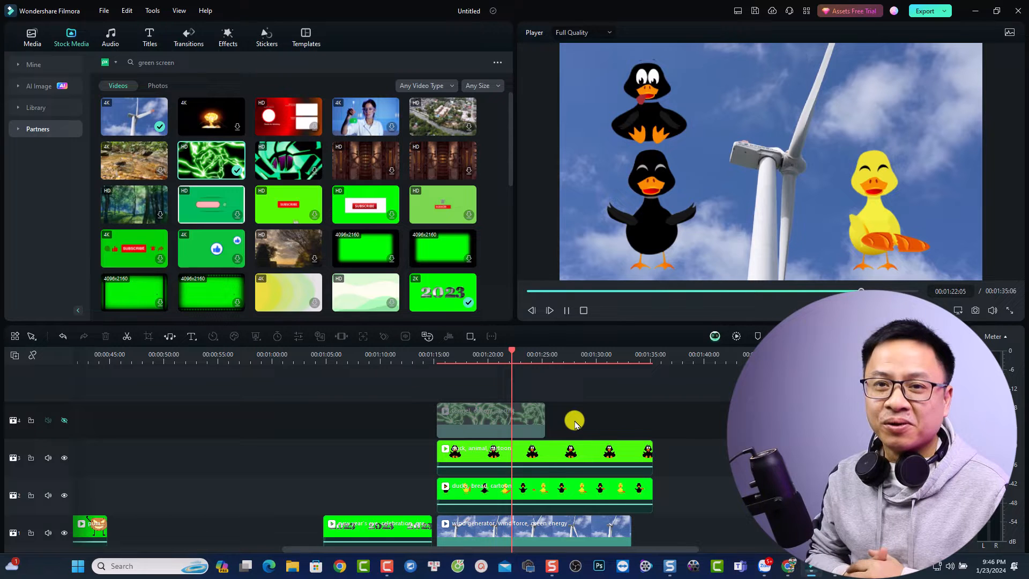
pyautogui.press('space')
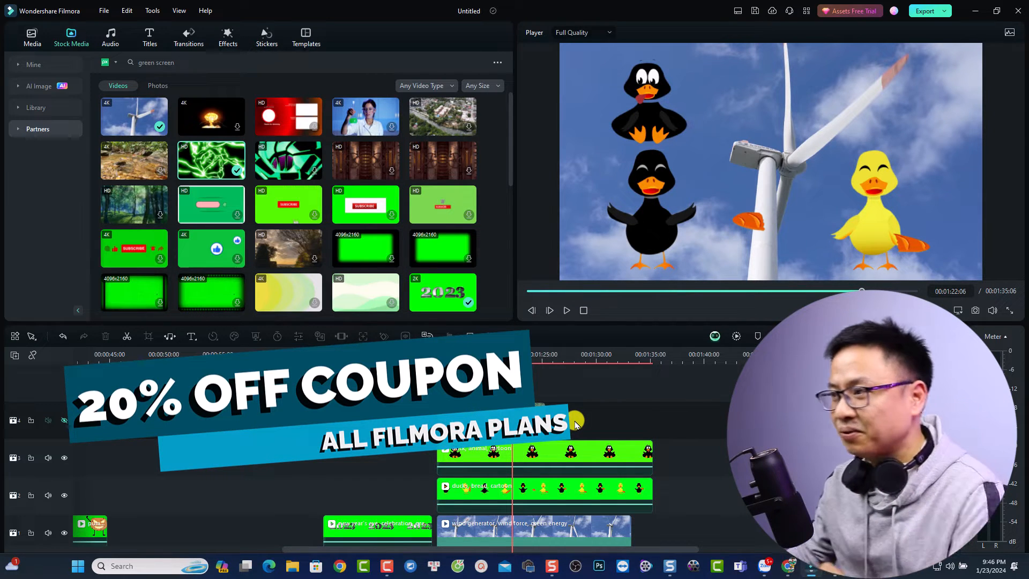
pyautogui.scroll(-1, 670, 434)
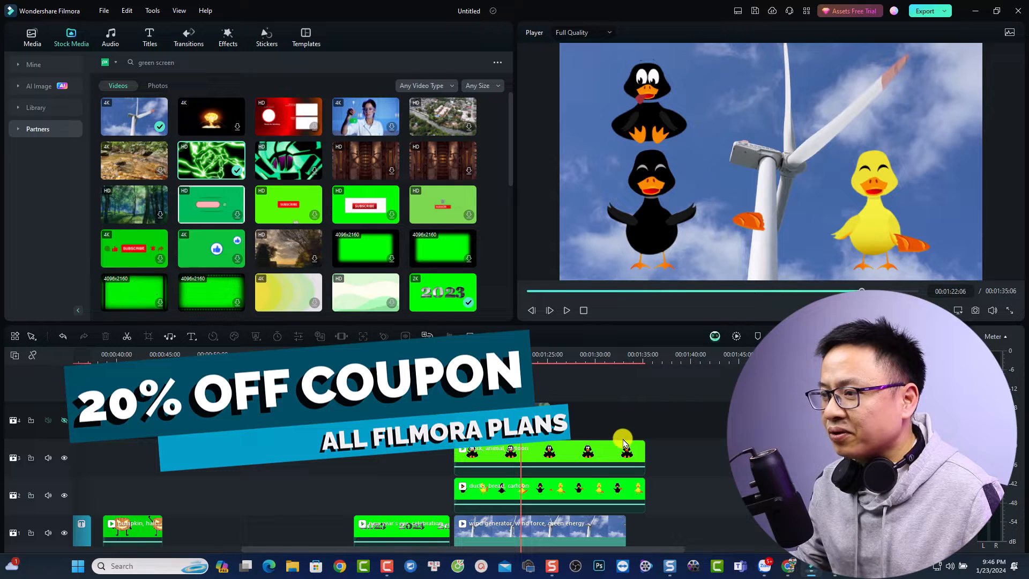
pyautogui.moveTo(520, 354); pyautogui.dragTo(487, 362)
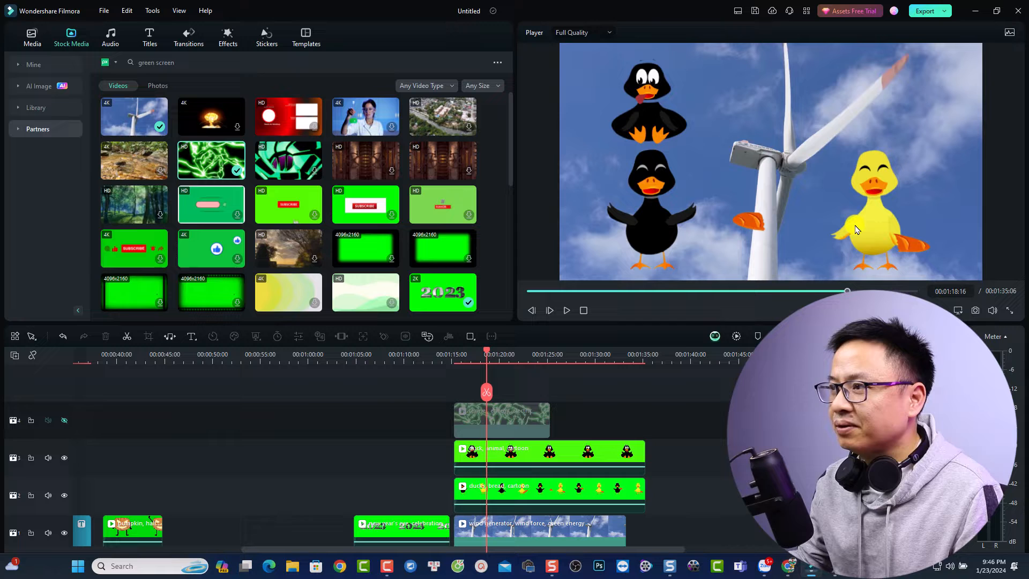
pyautogui.scroll(-2, 556, 442)
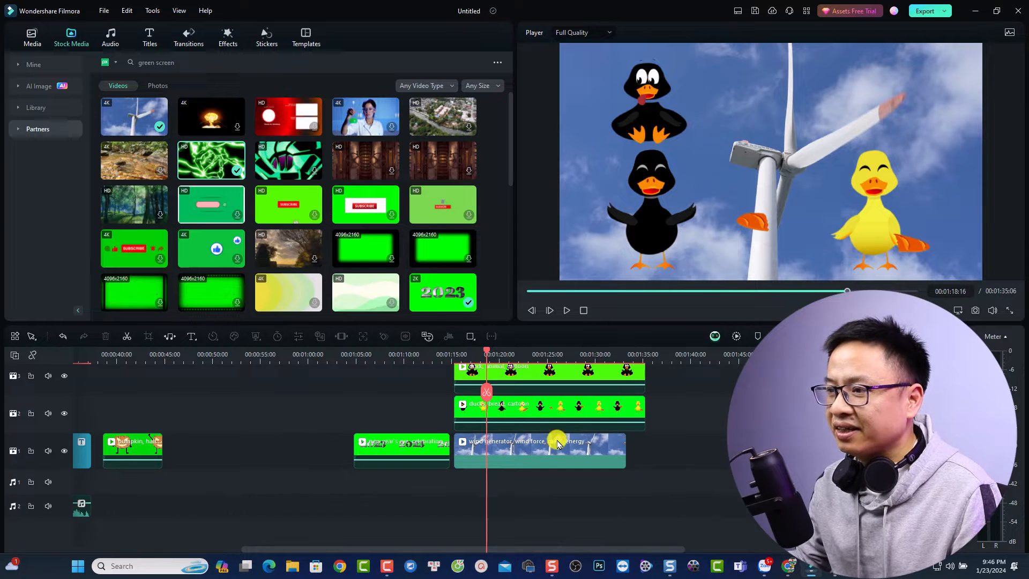
pyautogui.click(535, 452)
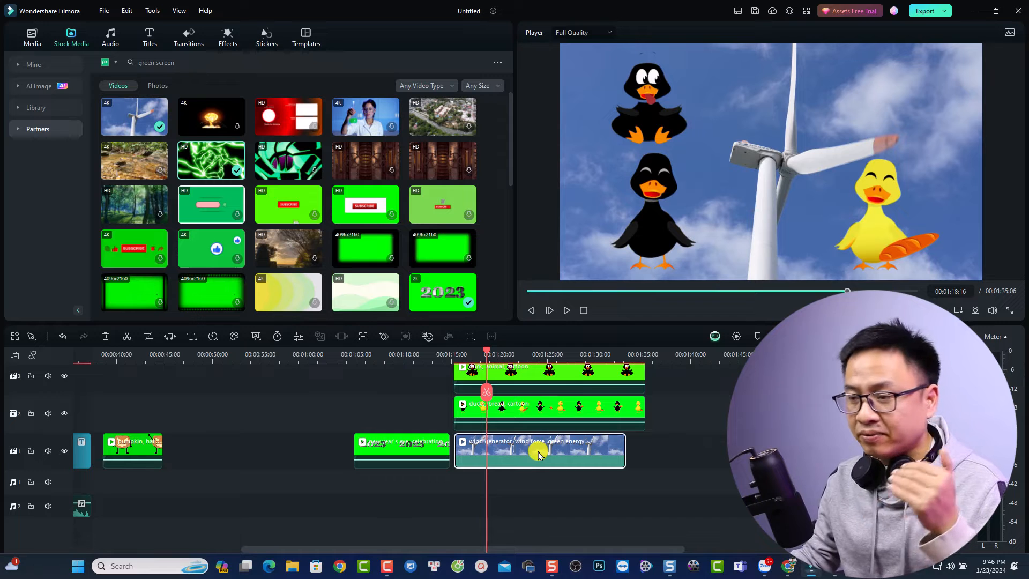
pyautogui.click(536, 409)
pyautogui.scroll(1, 536, 410)
pyautogui.click(537, 426)
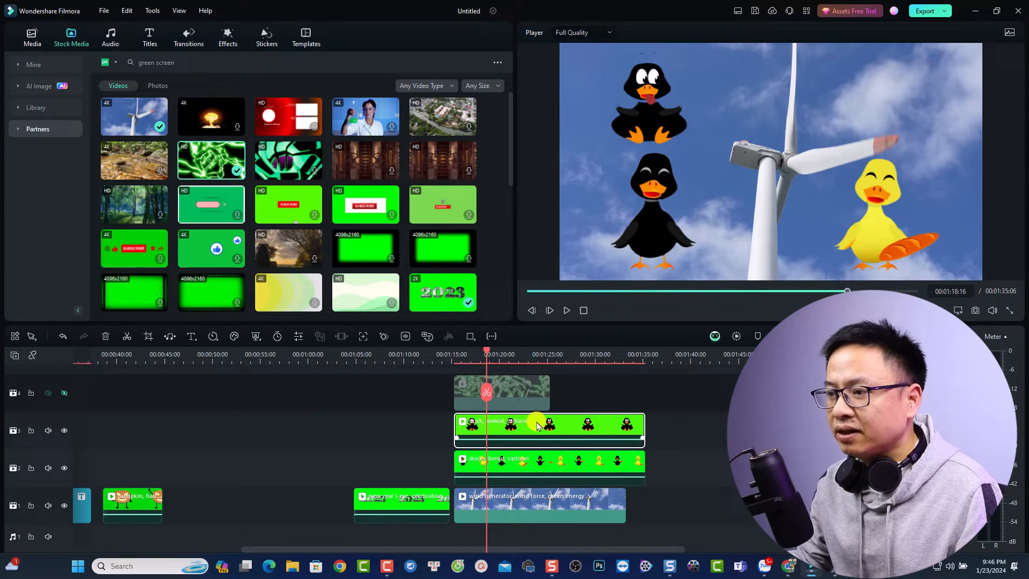
pyautogui.click(536, 426)
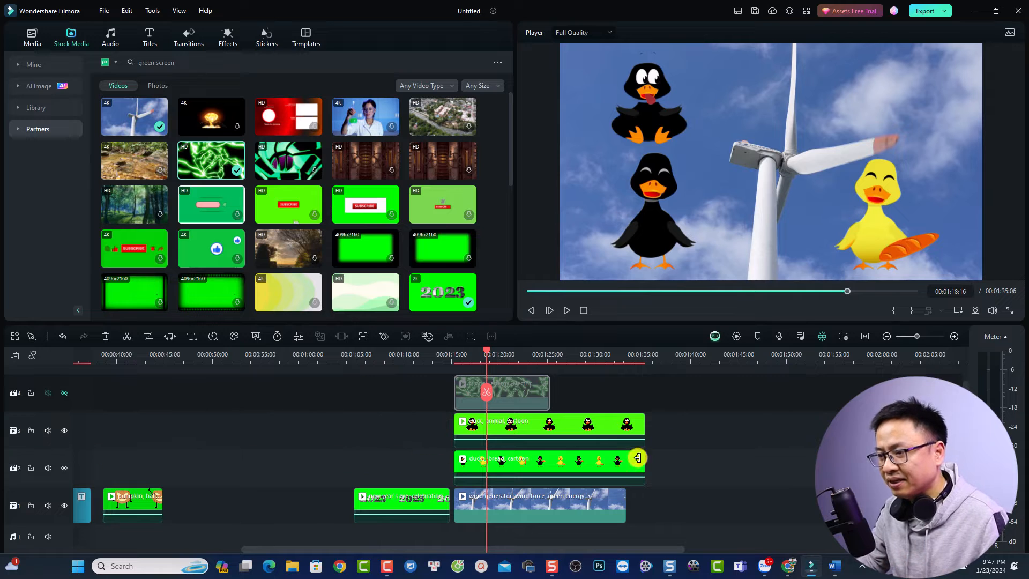
# Step: Clear the timeline, then place the wind turbine sky clip on track 1 and the black duck green-screen clip on track 2
pyautogui.click(611, 465)
pyautogui.press('Delete')
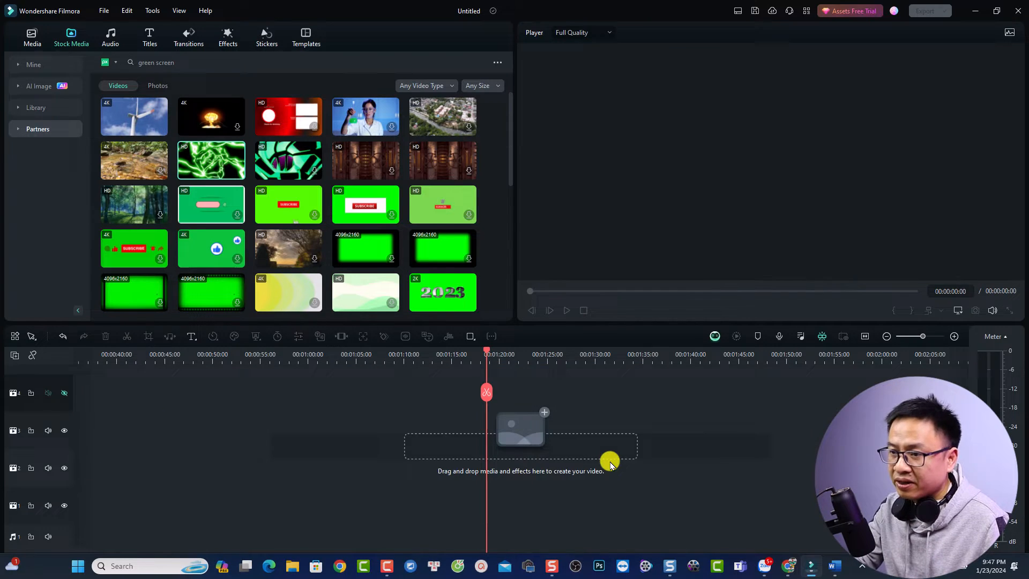
pyautogui.moveTo(120, 129)
pyautogui.mouseDown()
pyautogui.moveTo(64, 511)
pyautogui.moveTo(104, 493)
pyautogui.mouseUp()
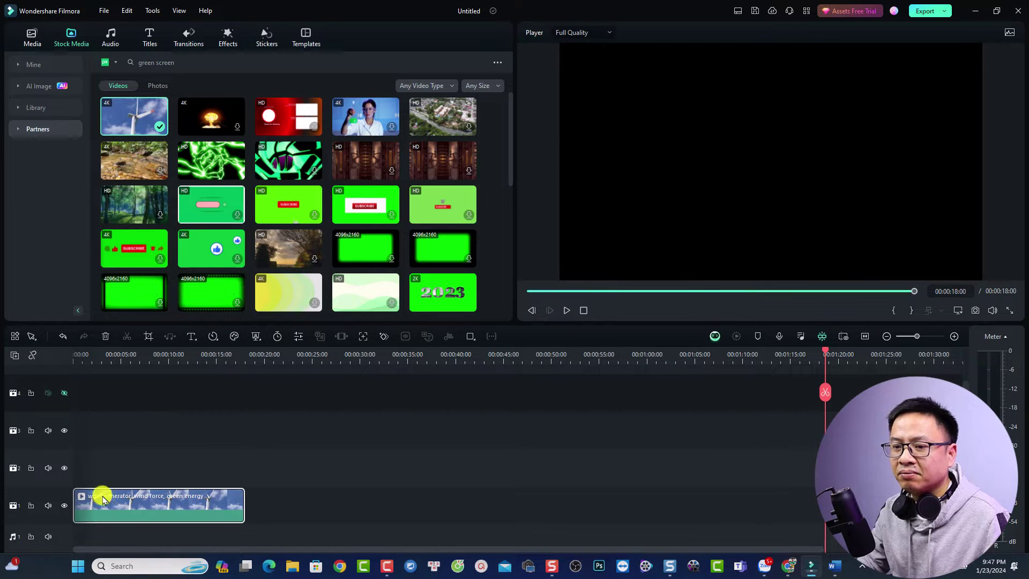
pyautogui.click(94, 361)
pyautogui.scroll(-1, 368, 263)
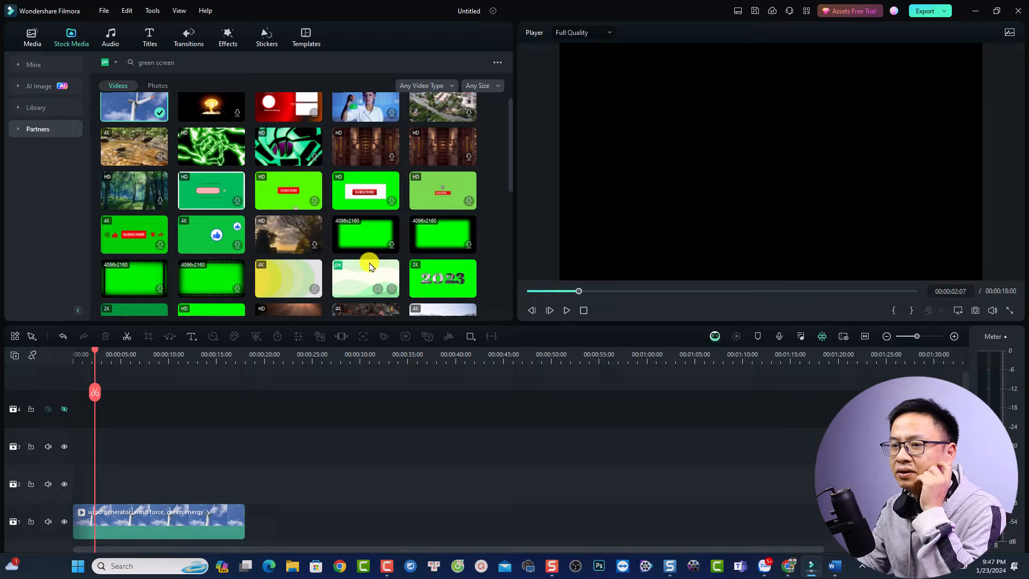
pyautogui.scroll(-1, 368, 265)
pyautogui.scroll(-2, 370, 264)
pyautogui.scroll(-1, 371, 262)
pyautogui.moveTo(365, 233)
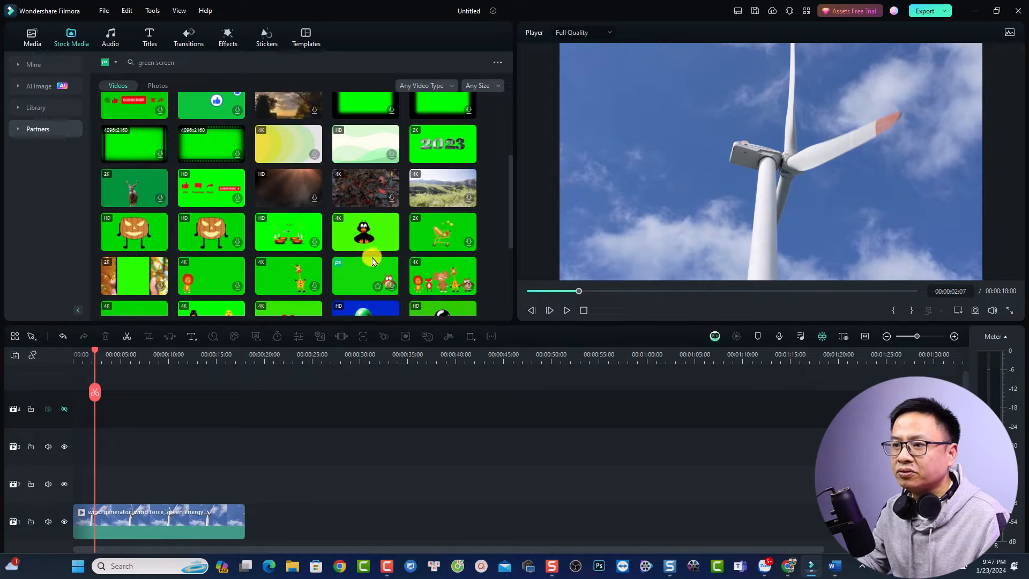
pyautogui.moveTo(359, 248); pyautogui.dragTo(82, 487)
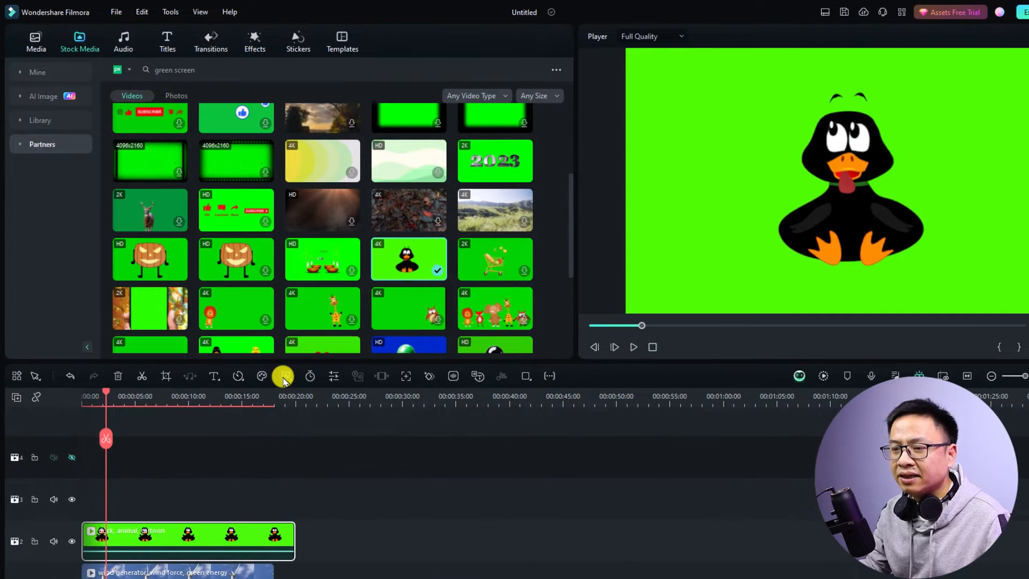
# Step: Enable Chroma Key under AI Matting for the duck clip
pyautogui.click(285, 377)
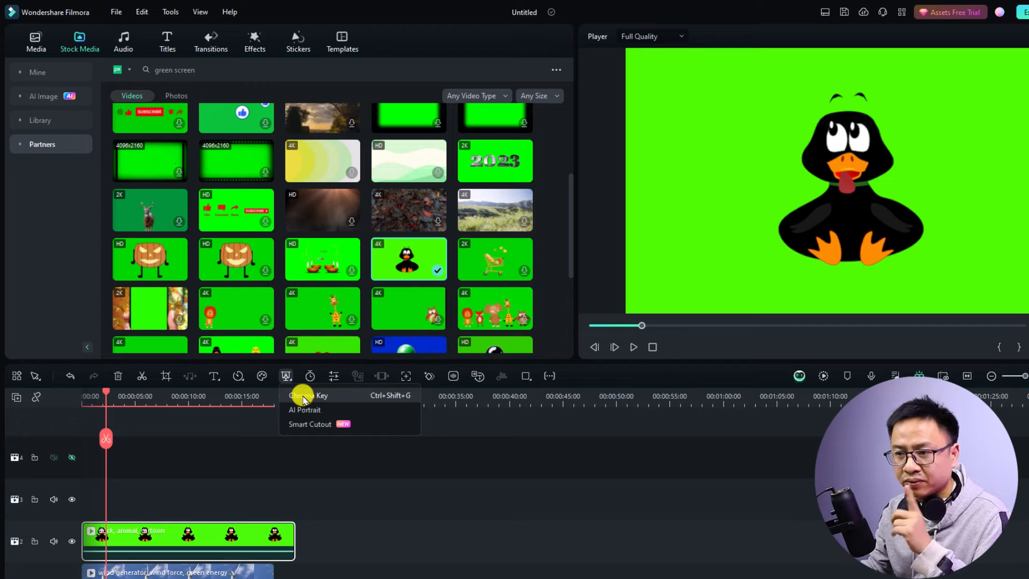
pyautogui.click(303, 396)
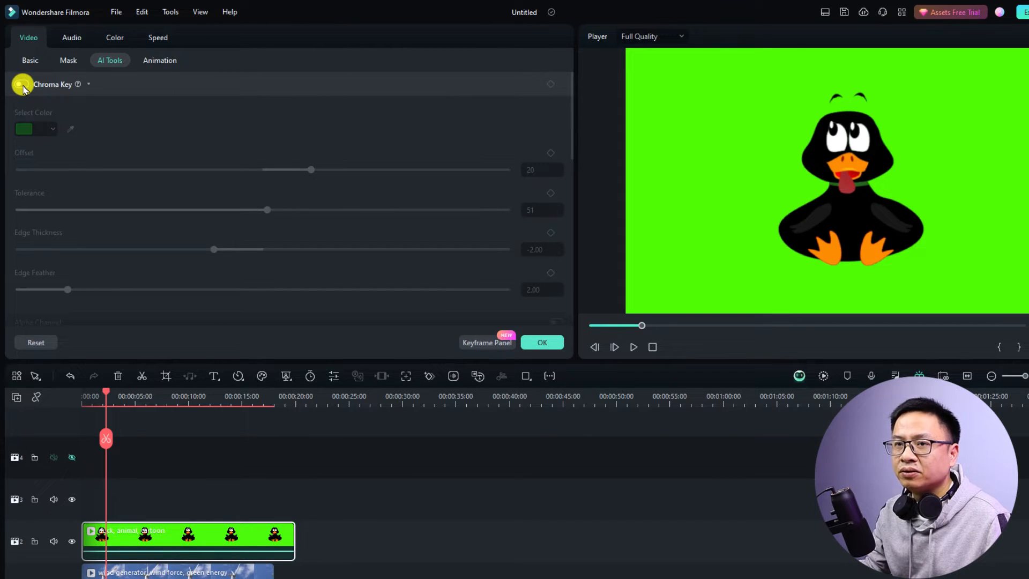
pyautogui.click(23, 87)
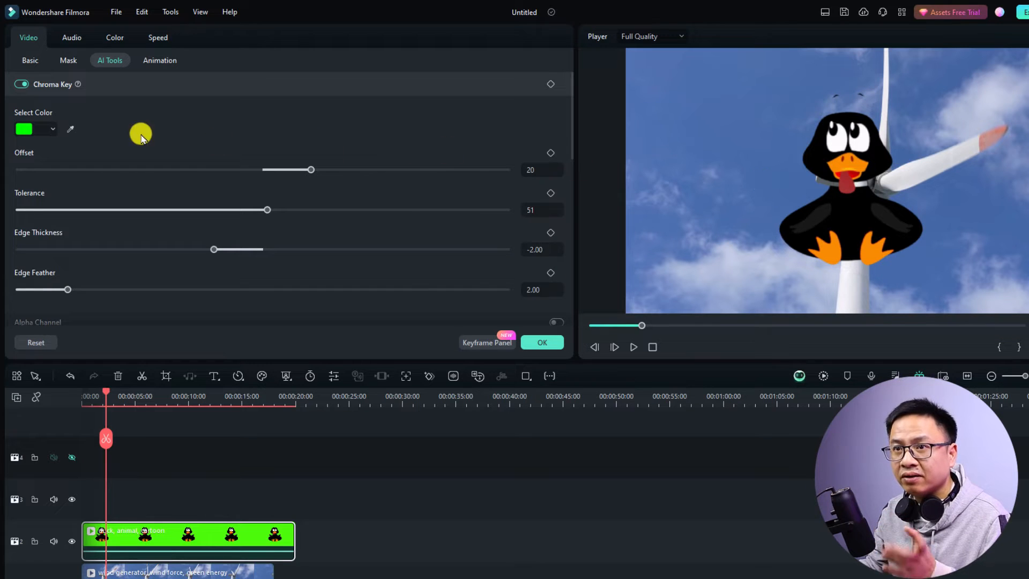
# Step: Sample the key colour with the eyedropper, first the sky then the green background, keying out the green
pyautogui.click(69, 131)
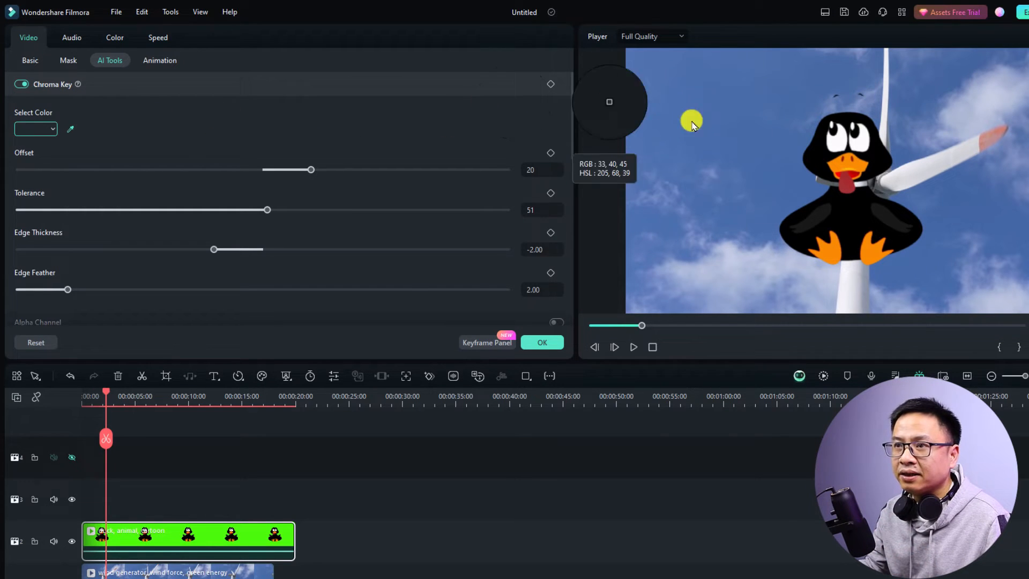
pyautogui.click(727, 166)
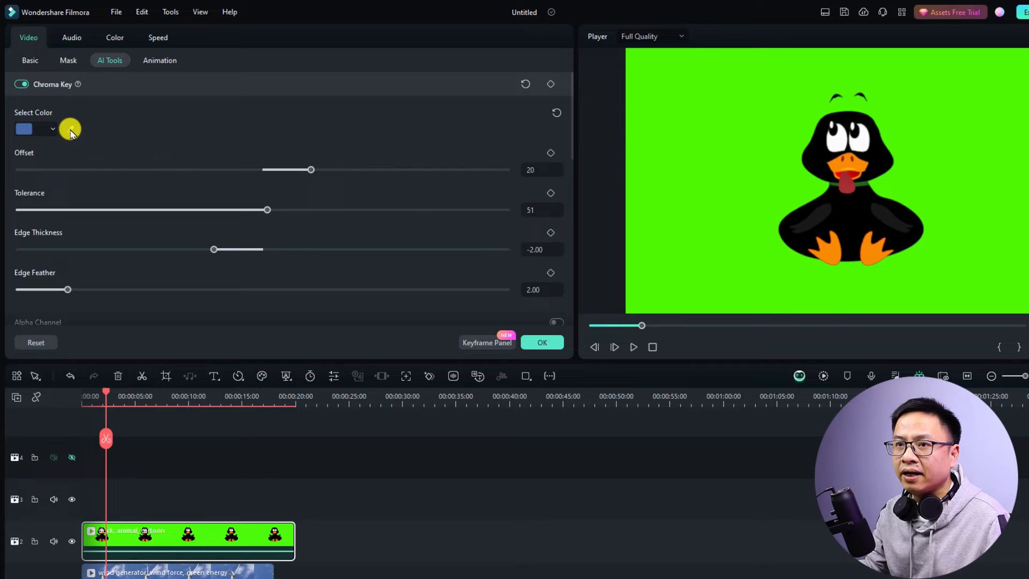
pyautogui.click(70, 129)
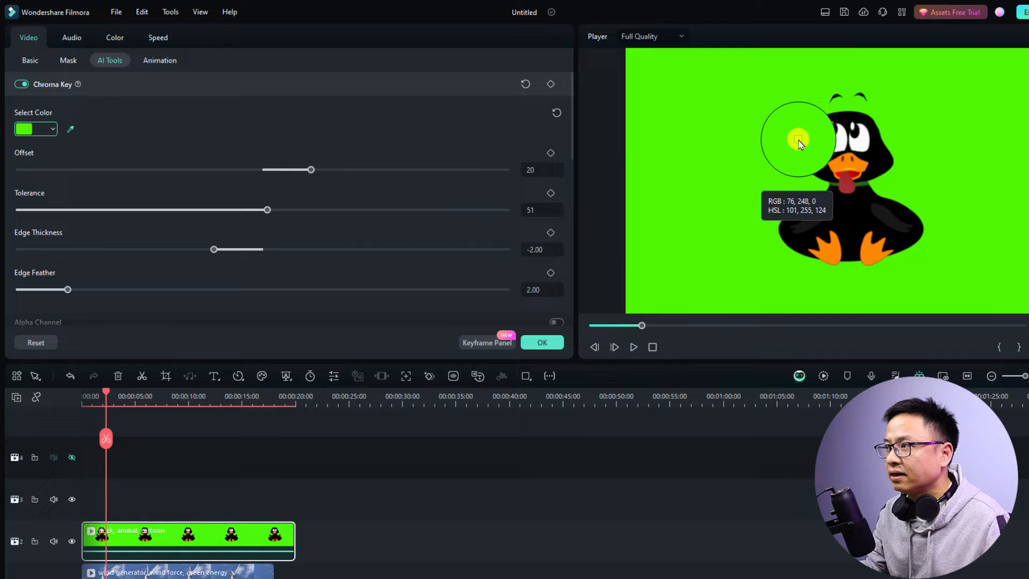
pyautogui.click(799, 143)
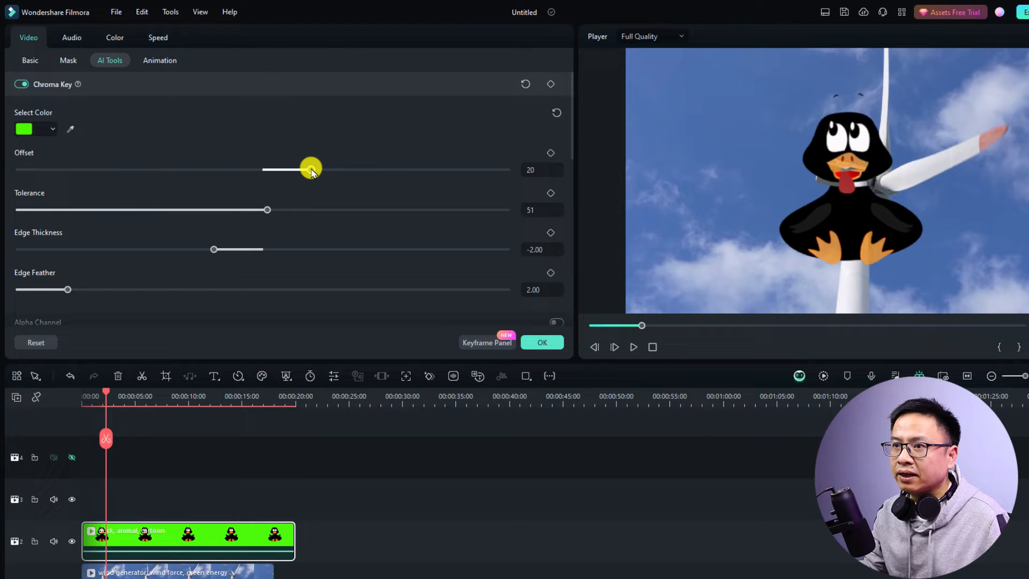
# Step: Adjust the duck's key to Offset 20, Tolerance 54, Edge Thickness 2.00 and Edge Feather 3.00
pyautogui.moveTo(309, 170)
pyautogui.mouseDown()
pyautogui.moveTo(46, 172)
pyautogui.moveTo(230, 179)
pyautogui.moveTo(137, 184)
pyautogui.moveTo(216, 176)
pyautogui.mouseUp()
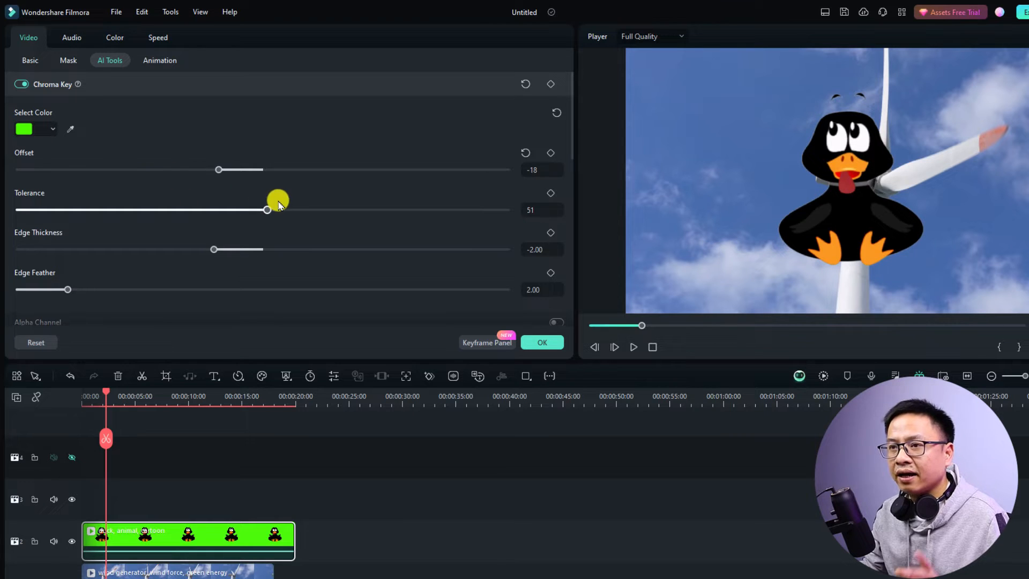
pyautogui.moveTo(267, 210)
pyautogui.mouseDown()
pyautogui.moveTo(205, 215)
pyautogui.moveTo(372, 209)
pyautogui.moveTo(191, 213)
pyautogui.moveTo(287, 201)
pyautogui.mouseUp()
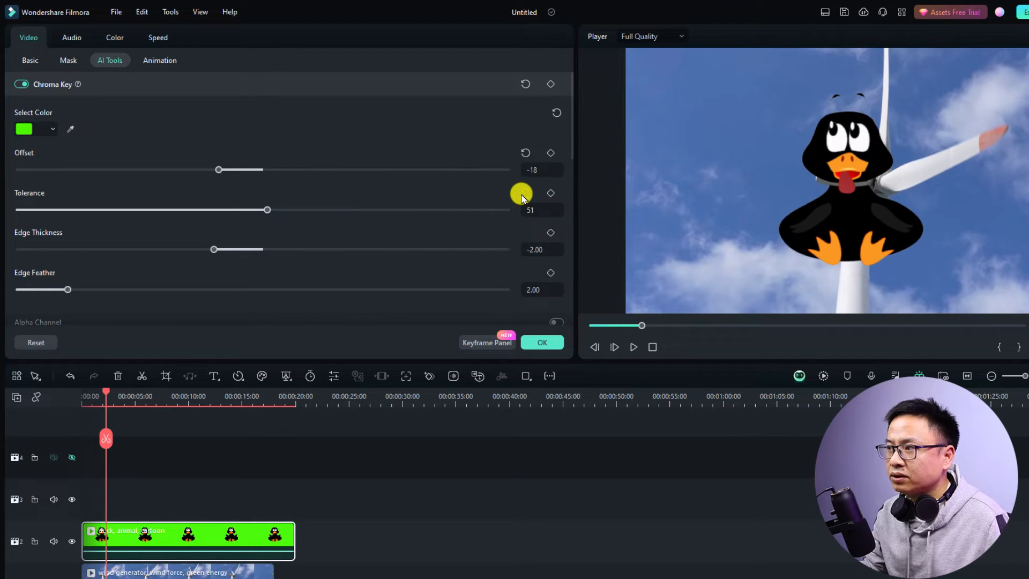
pyautogui.moveTo(527, 158); pyautogui.dragTo(457, 209)
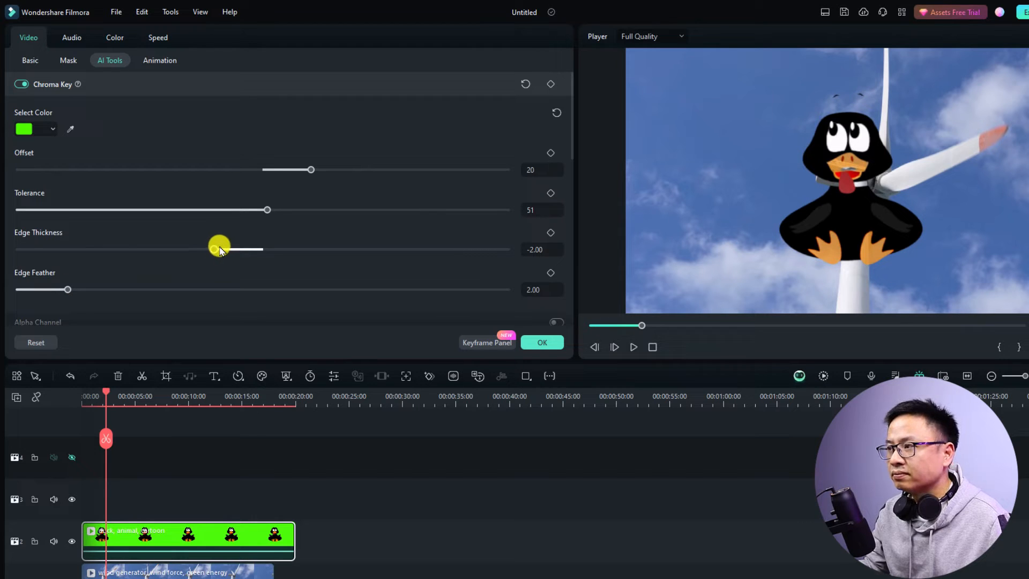
pyautogui.moveTo(220, 249); pyautogui.dragTo(281, 249)
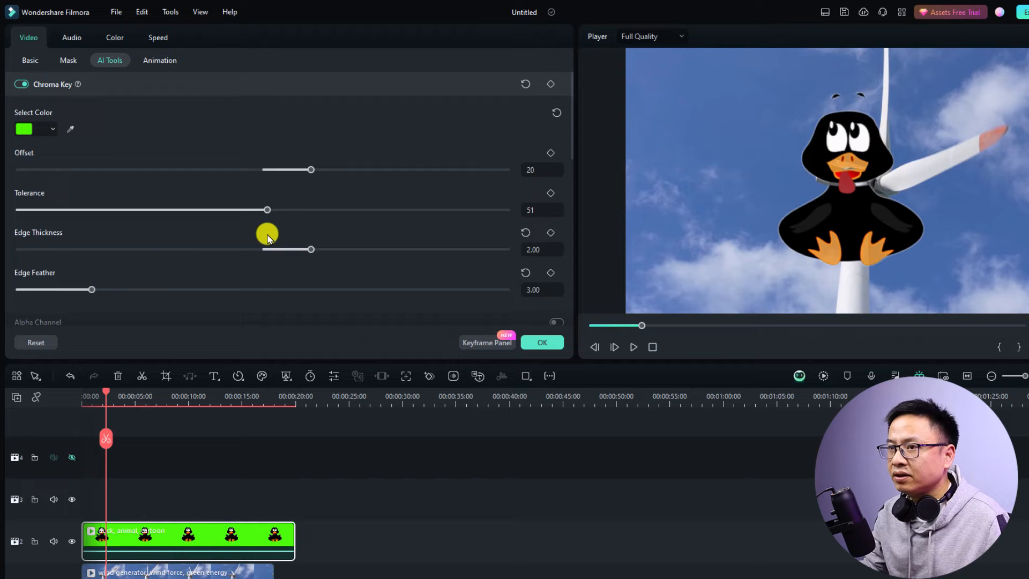
pyautogui.moveTo(265, 210); pyautogui.dragTo(276, 211)
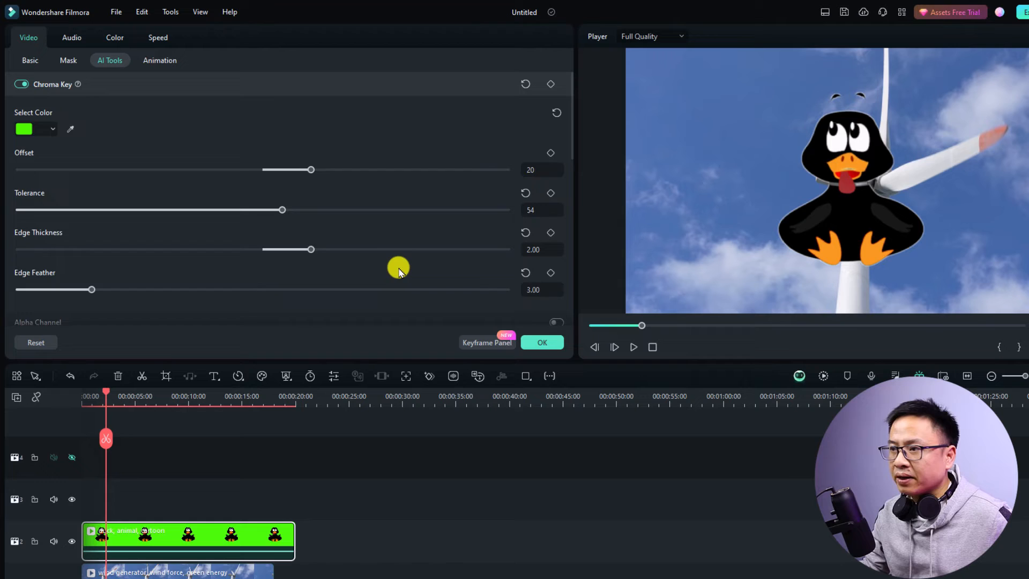
pyautogui.scroll(-2, 397, 270)
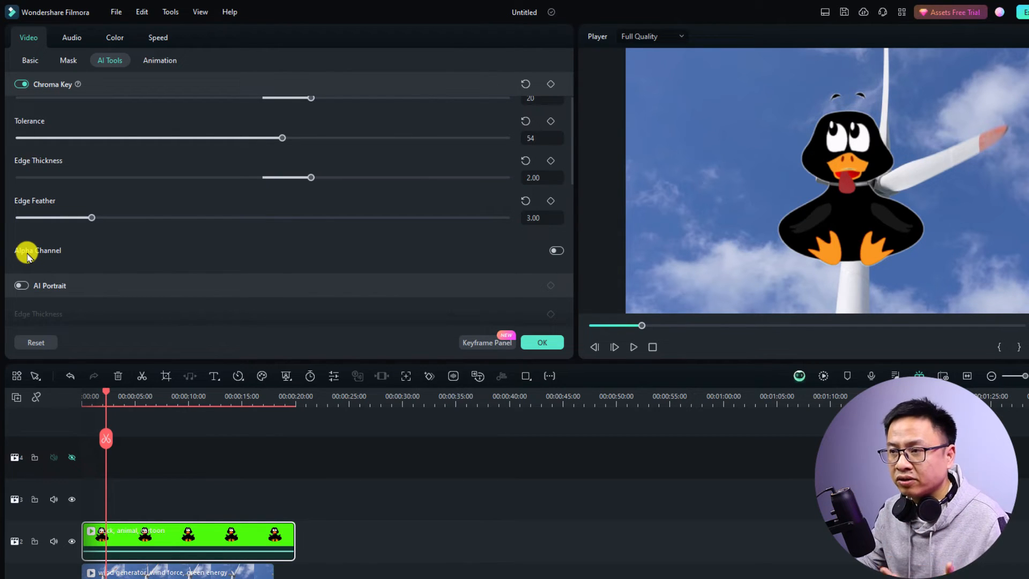
# Step: Check the duck's alpha matte while raising Tolerance to 61, then return to the composite view
pyautogui.click(559, 252)
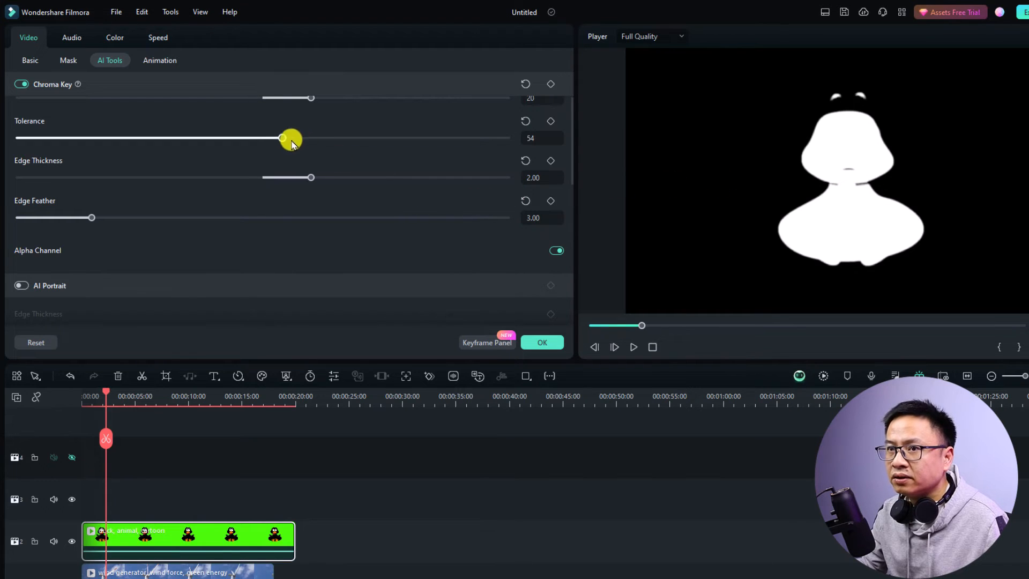
pyautogui.scroll(2, 273, 143)
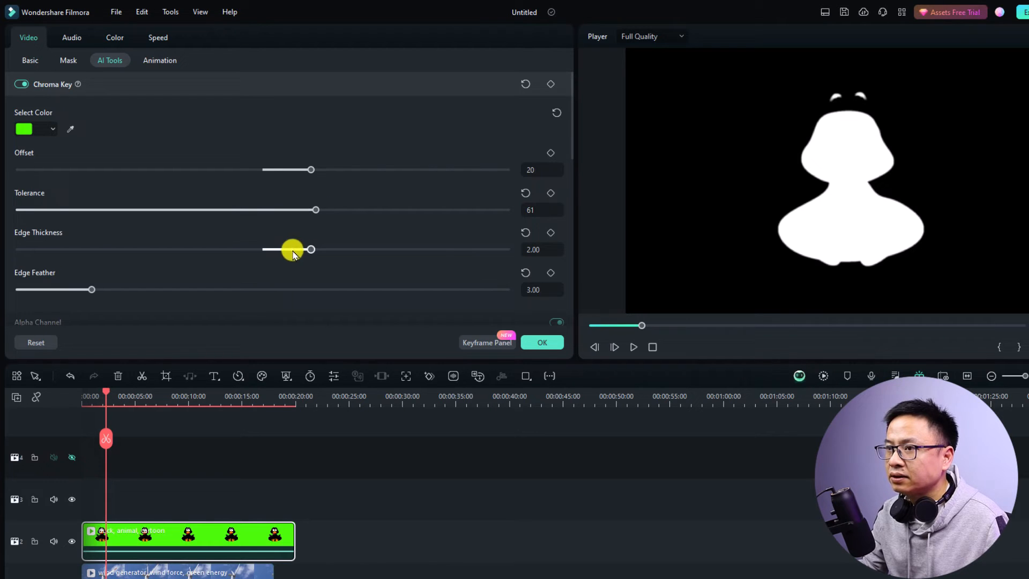
pyautogui.scroll(-2, 506, 272)
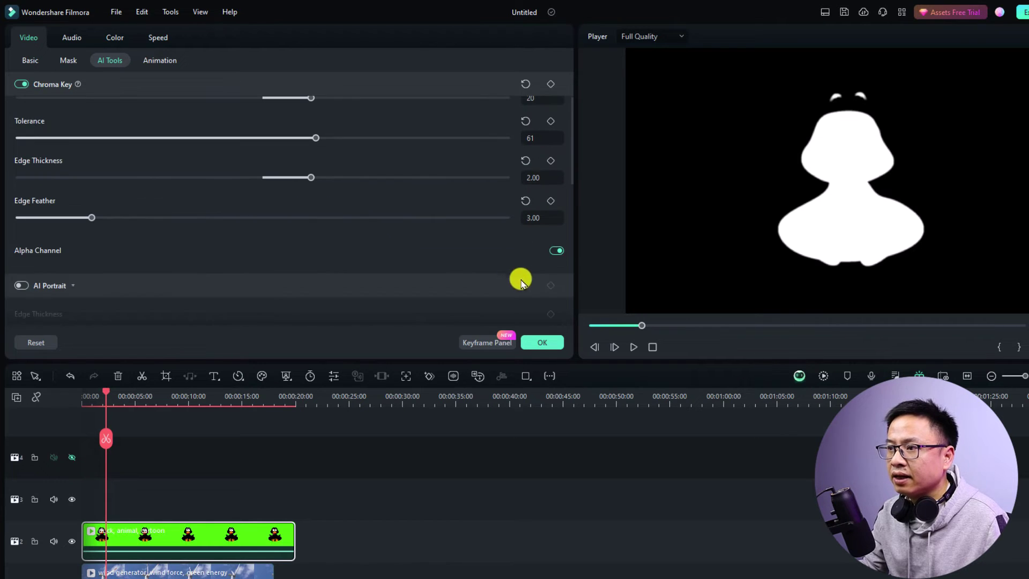
pyautogui.click(553, 251)
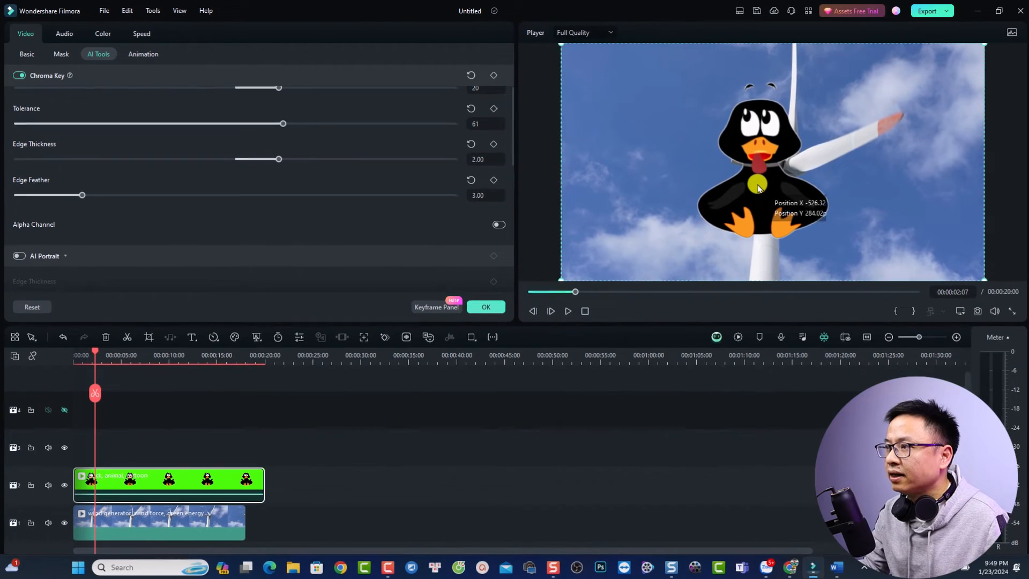
# Step: Move the duck left of the turbine, apply the key settings, and play the composite from the start
pyautogui.moveTo(758, 186); pyautogui.dragTo(673, 216)
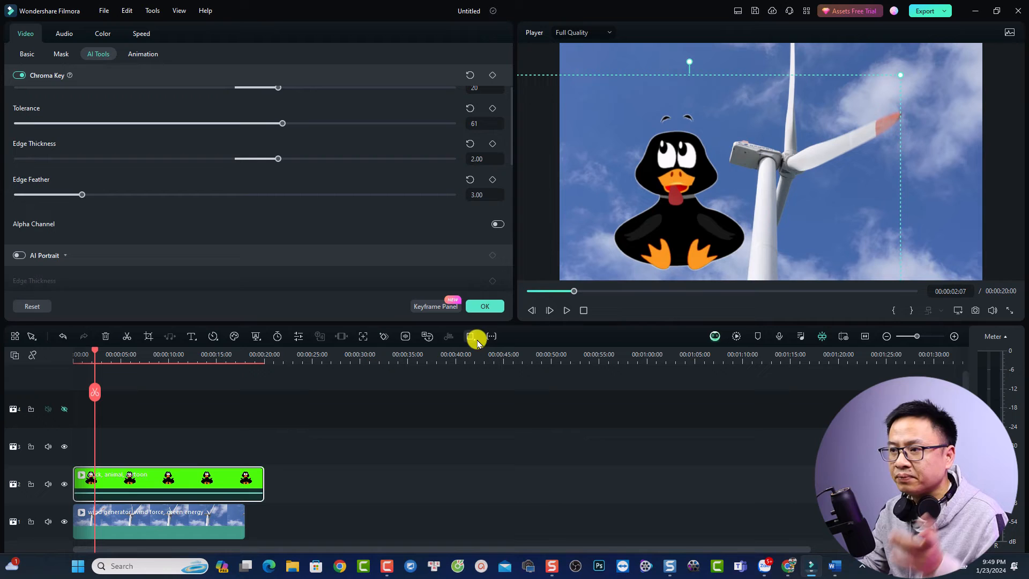
pyautogui.click(487, 307)
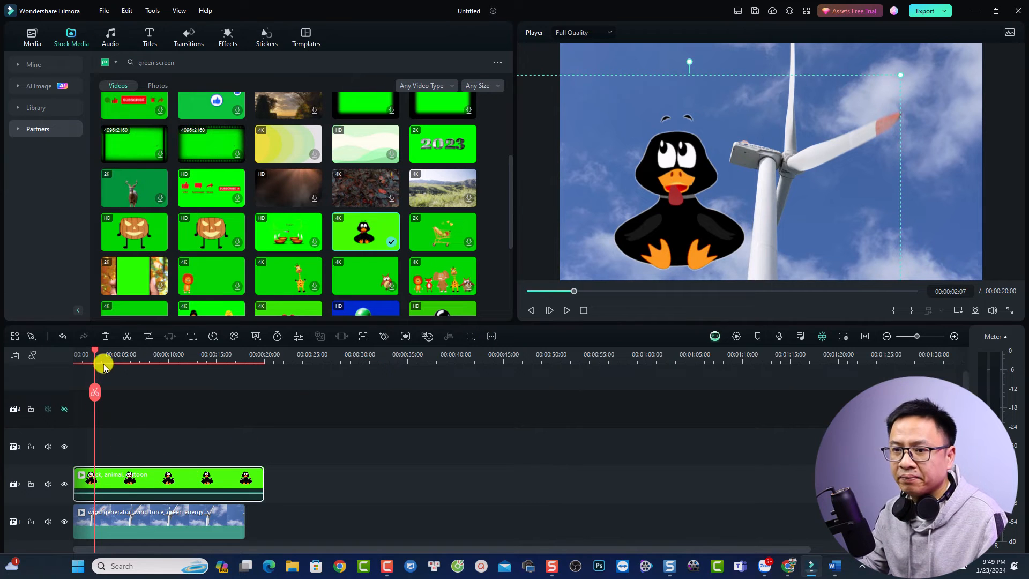
pyautogui.moveTo(93, 351); pyautogui.dragTo(51, 361)
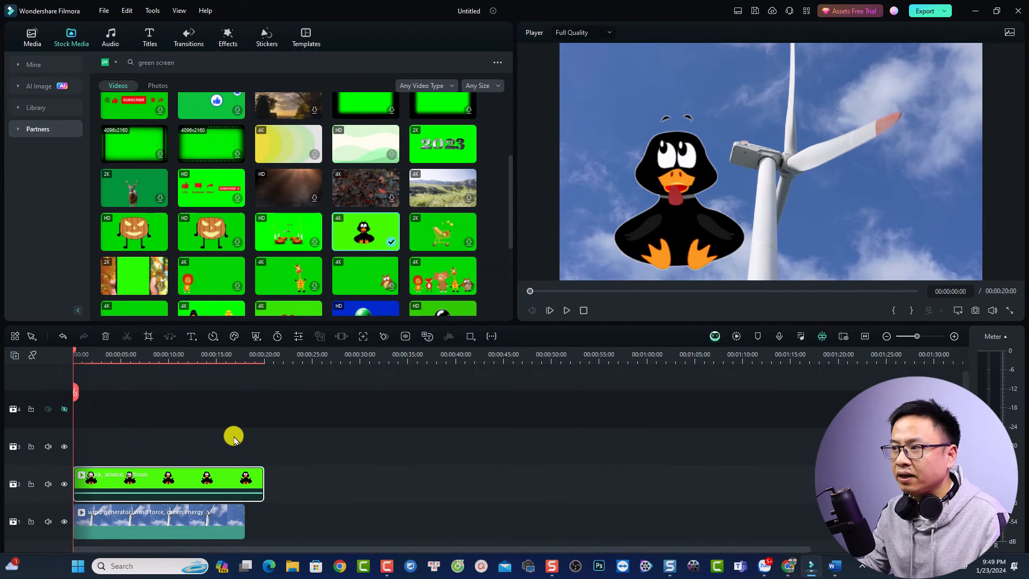
pyautogui.press('space')
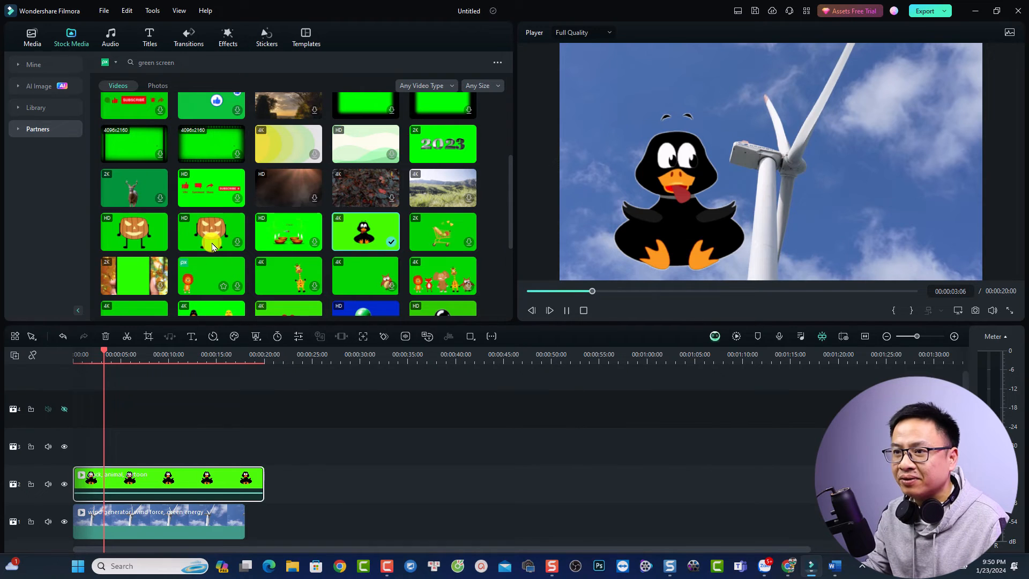
pyautogui.press('space')
# Step: Add the pumpkin green-screen clip to track 3 and key out its green with Chroma Key
pyautogui.moveTo(184, 296); pyautogui.dragTo(80, 448)
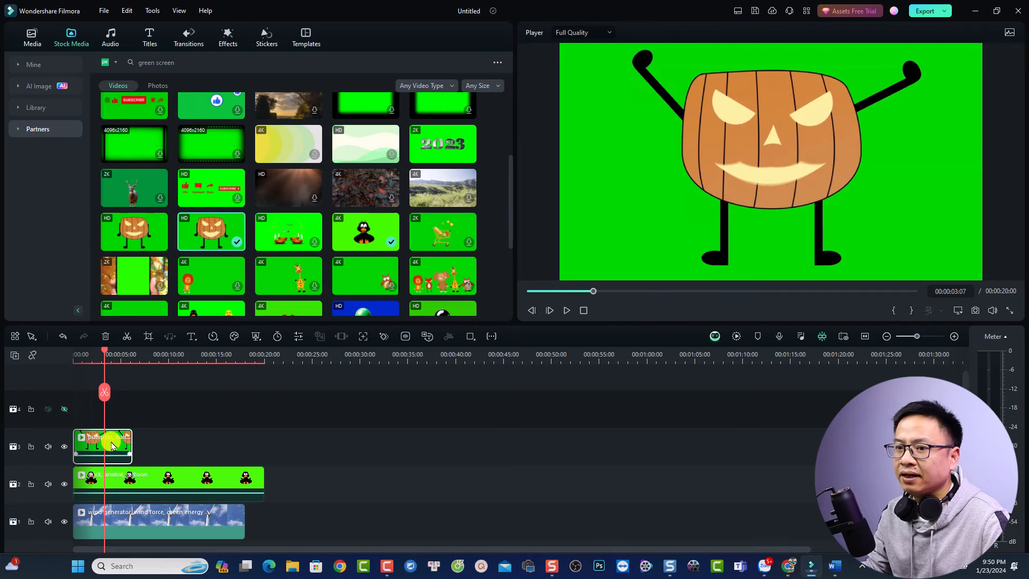
pyautogui.click(256, 338)
pyautogui.click(266, 357)
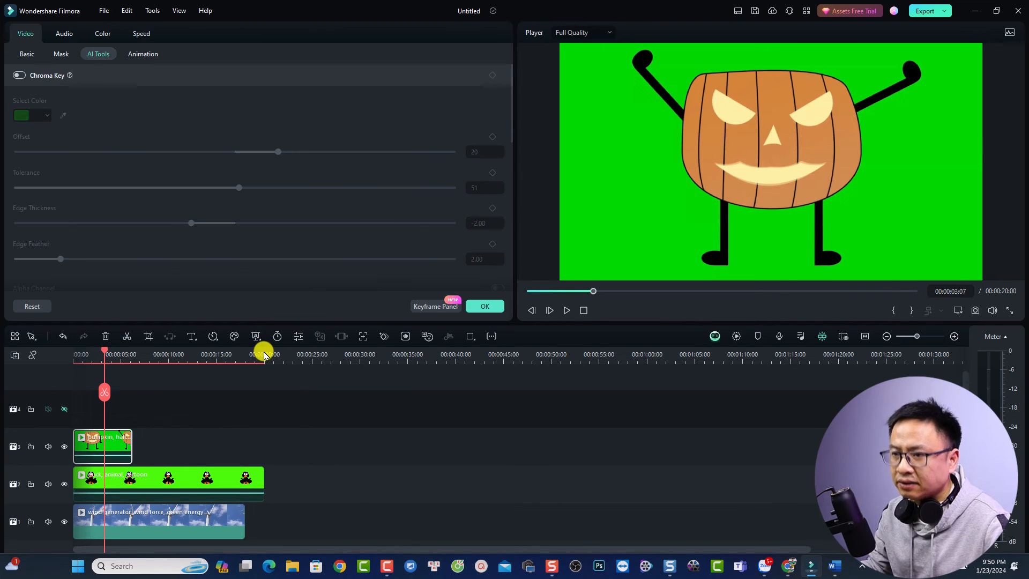
pyautogui.click(18, 75)
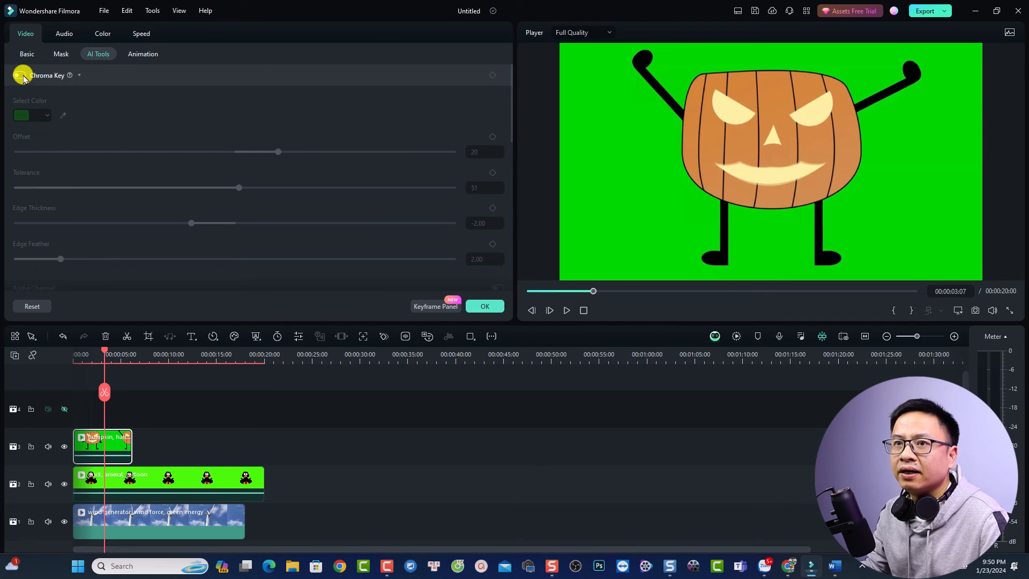
# Step: Shrink the pumpkin overlay and place it in the upper right sky beside the turbine
pyautogui.click(795, 145)
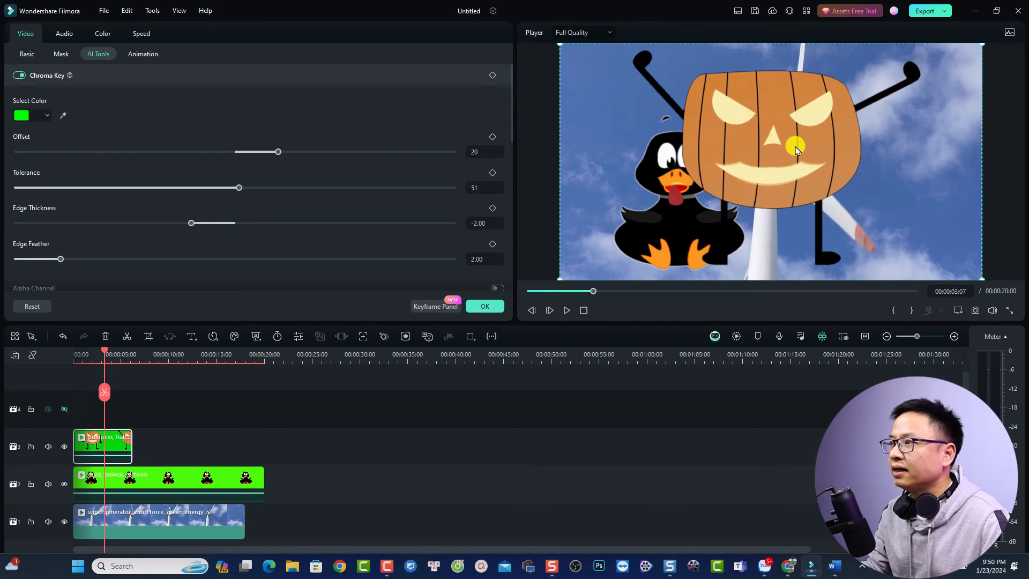
pyautogui.moveTo(981, 43); pyautogui.dragTo(754, 171)
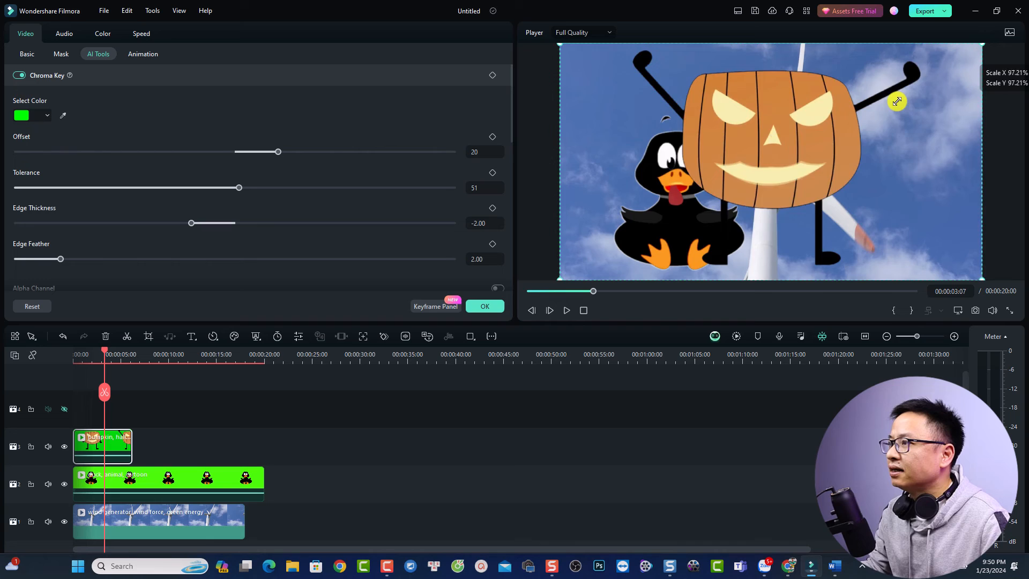
pyautogui.moveTo(683, 220); pyautogui.dragTo(882, 144)
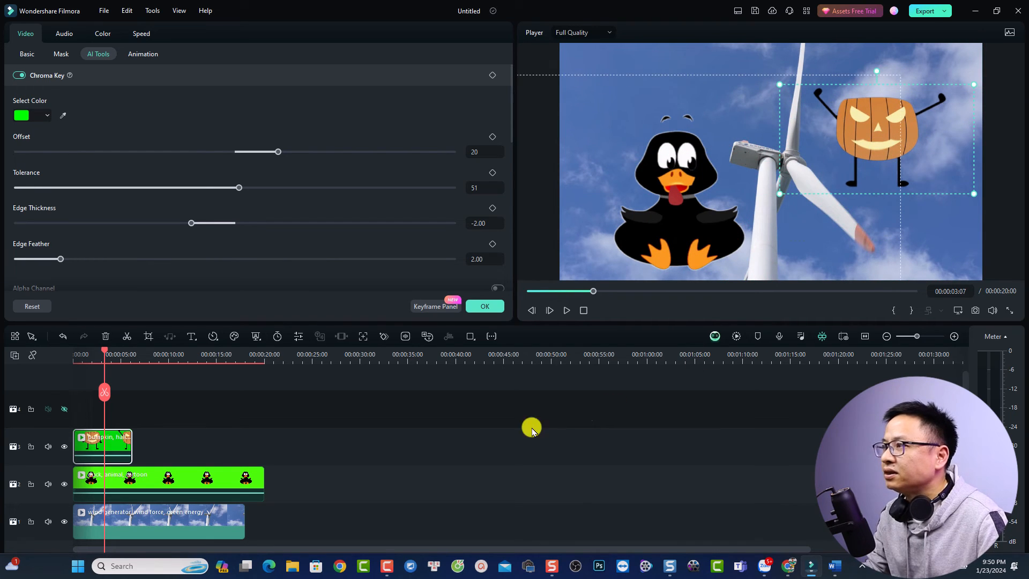
pyautogui.click(77, 356)
pyautogui.press('space')
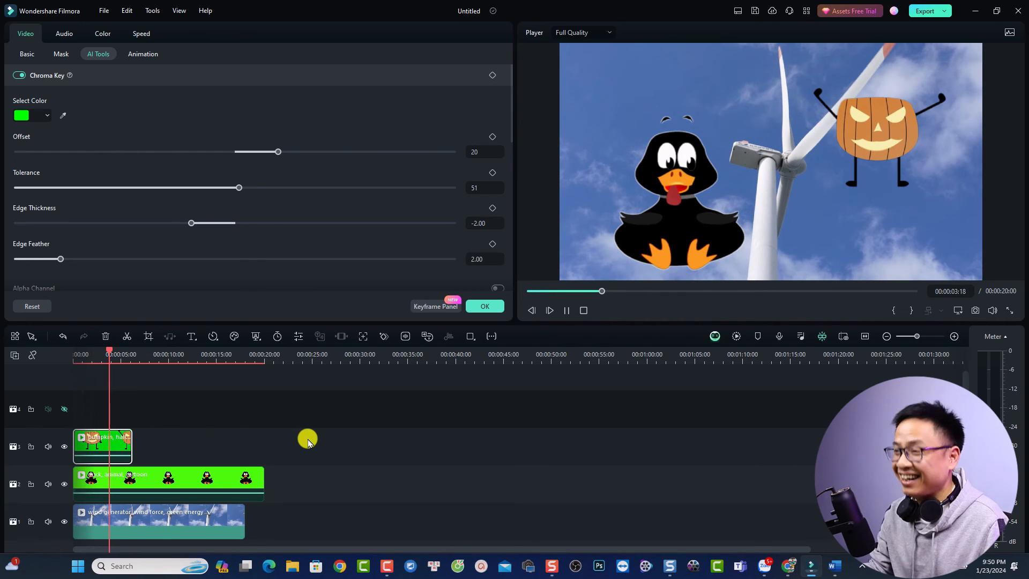
pyautogui.press('space')
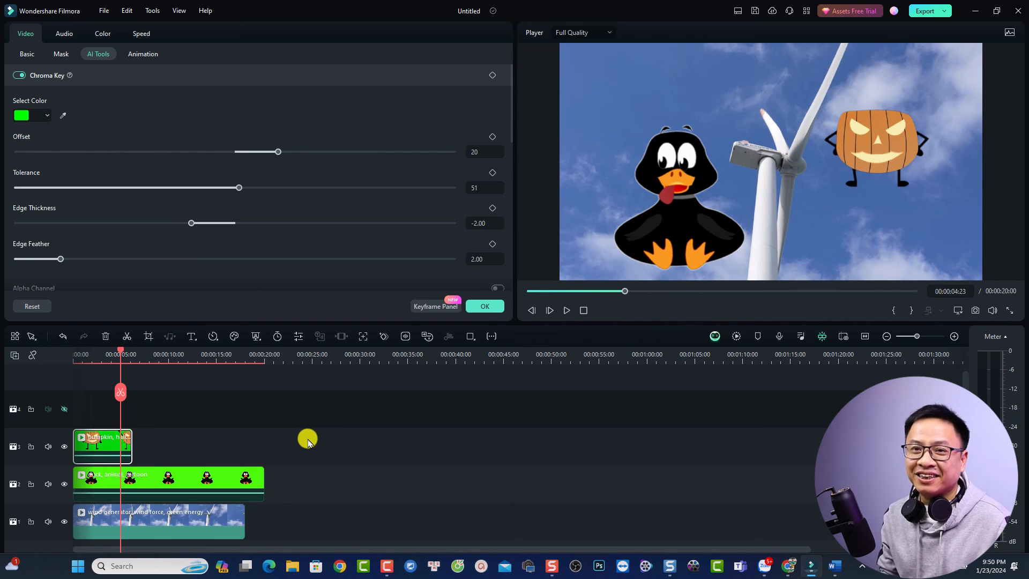